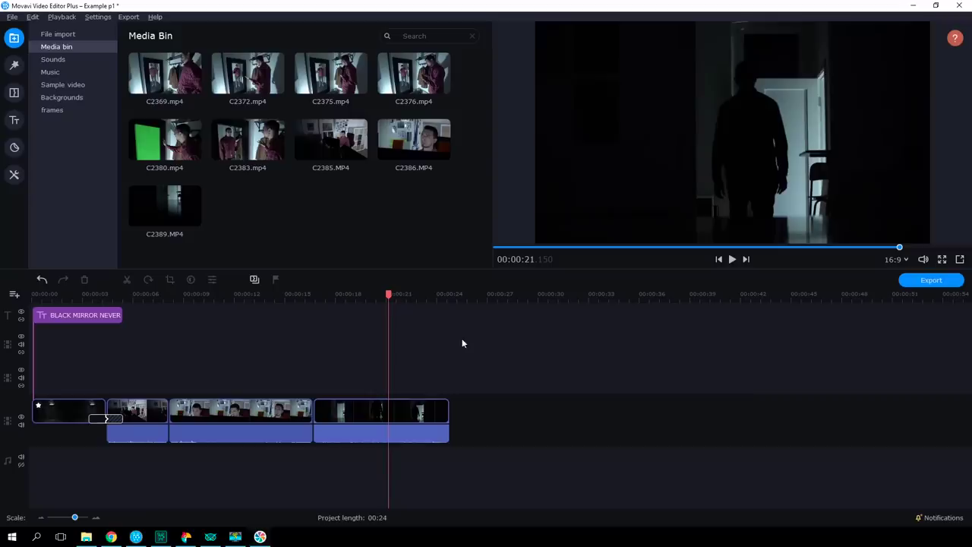
- Append C2369.mp4 to the end of the main video track and trim it to about 5 seconds
drag(484, 411, 488, 425)
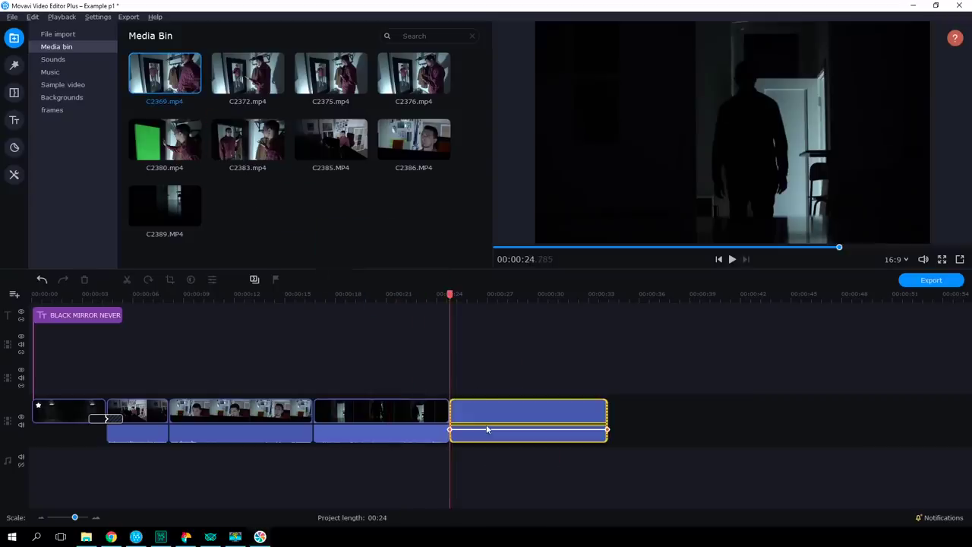
drag(559, 416, 537, 416)
click(96, 517)
click(96, 519)
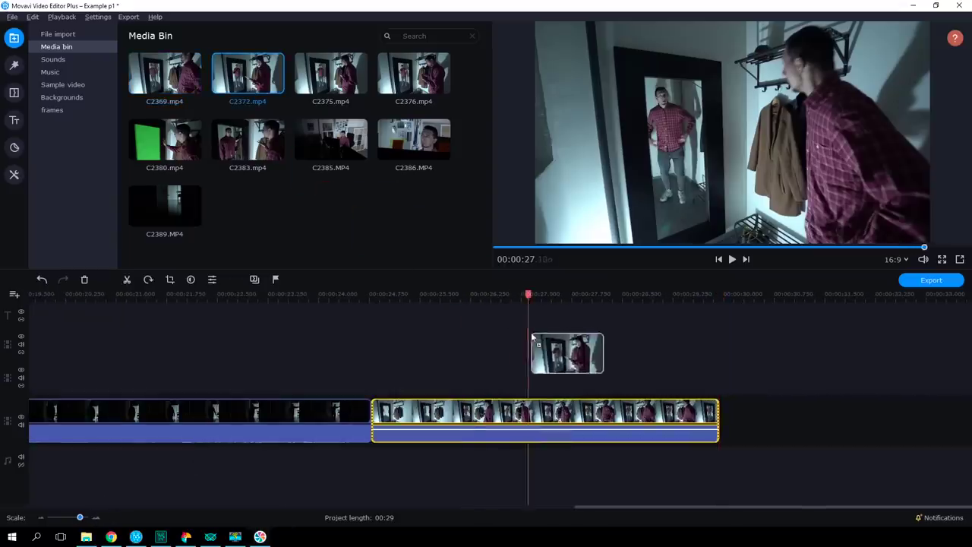
- Overlay C2372.mp4 above the C2369.mp4 clip, set it to Side by side - left, shift it to start at about 27.6 s, and preview it
drag(543, 361, 617, 381)
click(213, 280)
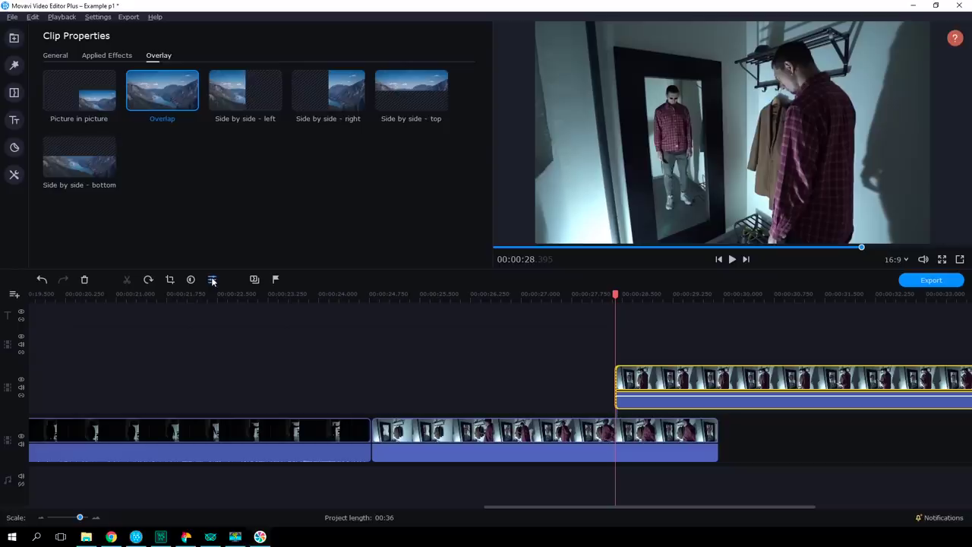
click(255, 101)
drag(559, 299, 565, 300)
drag(649, 378, 579, 403)
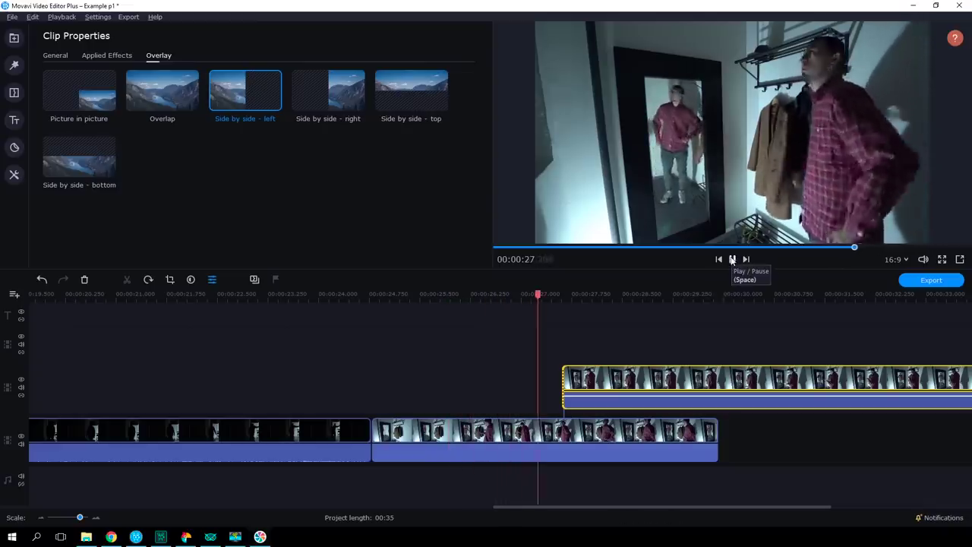
click(732, 259)
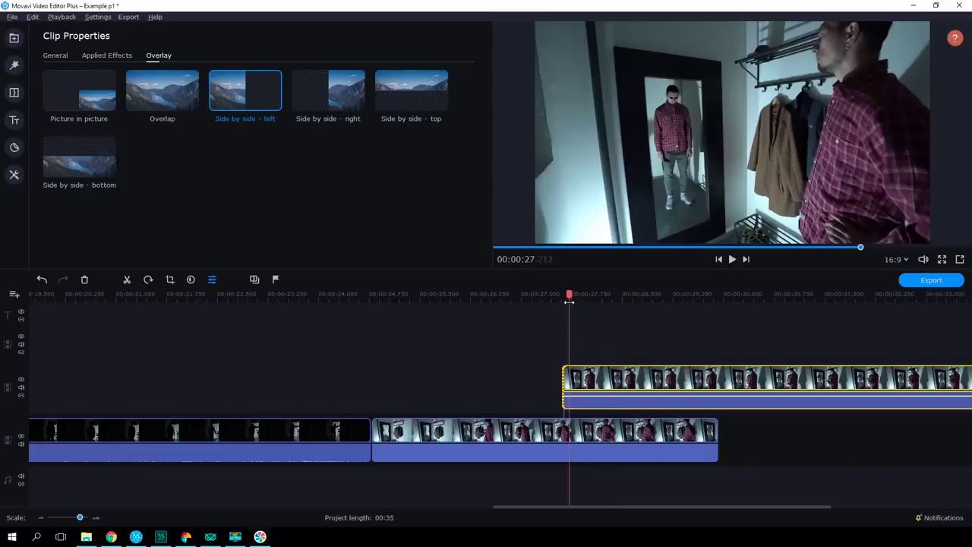
- Split the overlay clip at three closely spaced points near its start and delete the second short piece
click(127, 281)
click(576, 297)
click(127, 280)
click(582, 296)
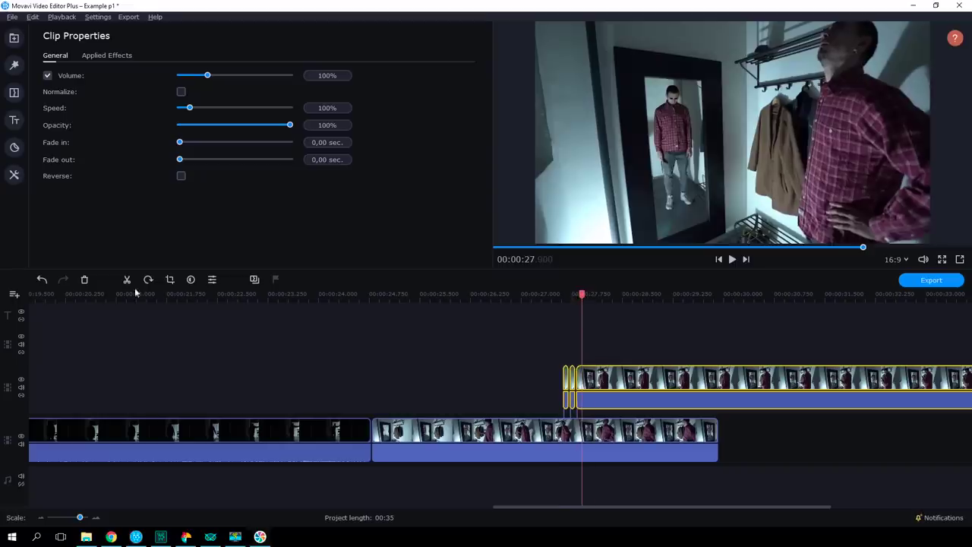
click(126, 281)
click(558, 353)
click(572, 376)
click(85, 280)
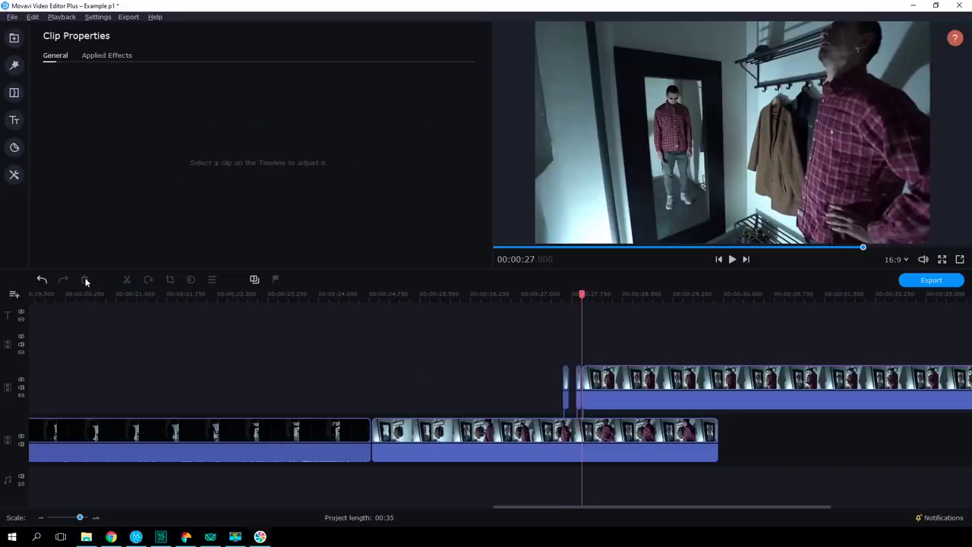
- Move the long remaining overlay piece to about 28.5 s and split a short slice off its start
drag(604, 384, 642, 386)
click(626, 297)
click(127, 279)
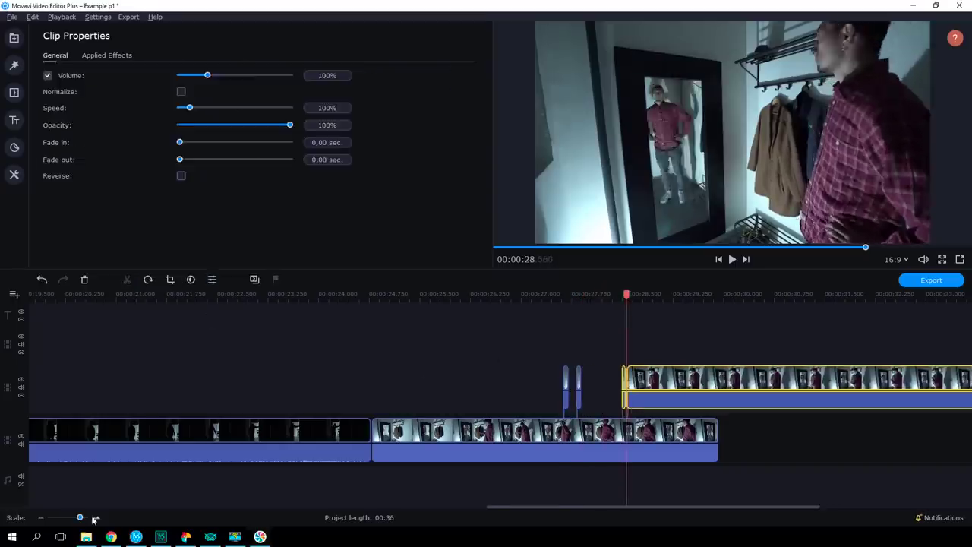
- Shift the rest of the overlay clip slightly later to leave a gap and split it into more short slices
click(96, 517)
drag(497, 378, 547, 378)
click(508, 296)
click(127, 280)
click(523, 296)
click(126, 280)
click(535, 296)
click(536, 295)
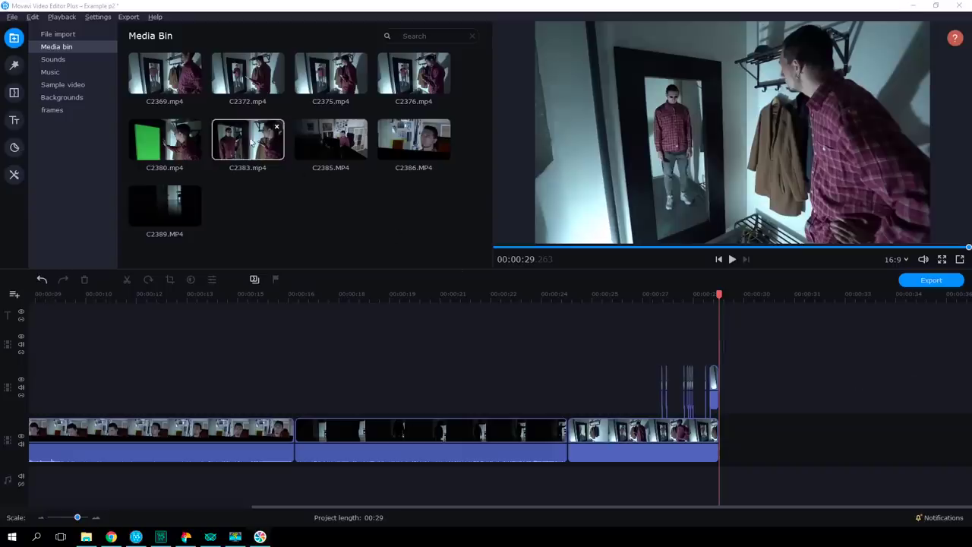
- Append C2383.mp4 to the main video track and overlay the green-screen clip C2380.mp4 directly above it
drag(251, 142, 753, 459)
drag(678, 507, 871, 507)
click(454, 293)
drag(168, 145, 360, 385)
- Key out the green mirror area of the C2380.mp4 overlay with Chroma Key and lower the tolerance
click(462, 293)
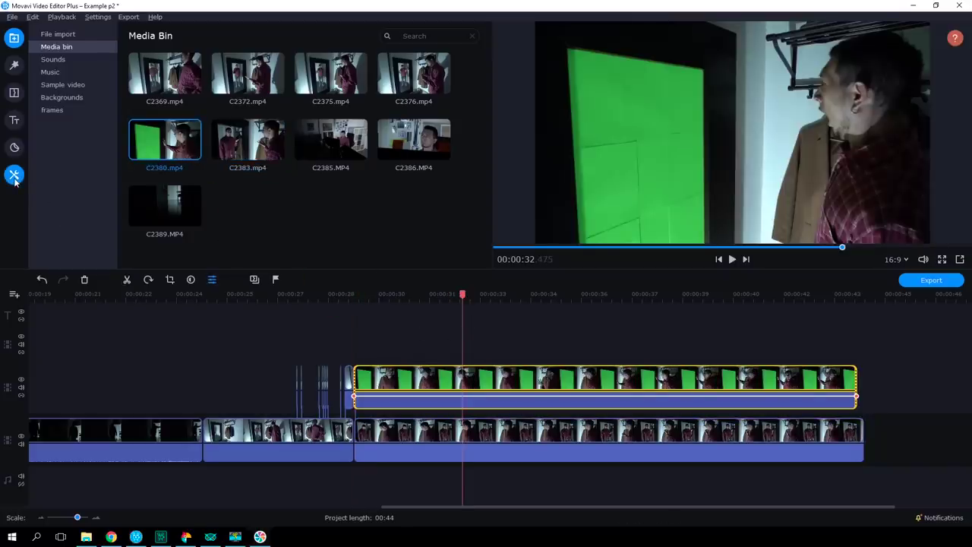
click(15, 178)
click(337, 169)
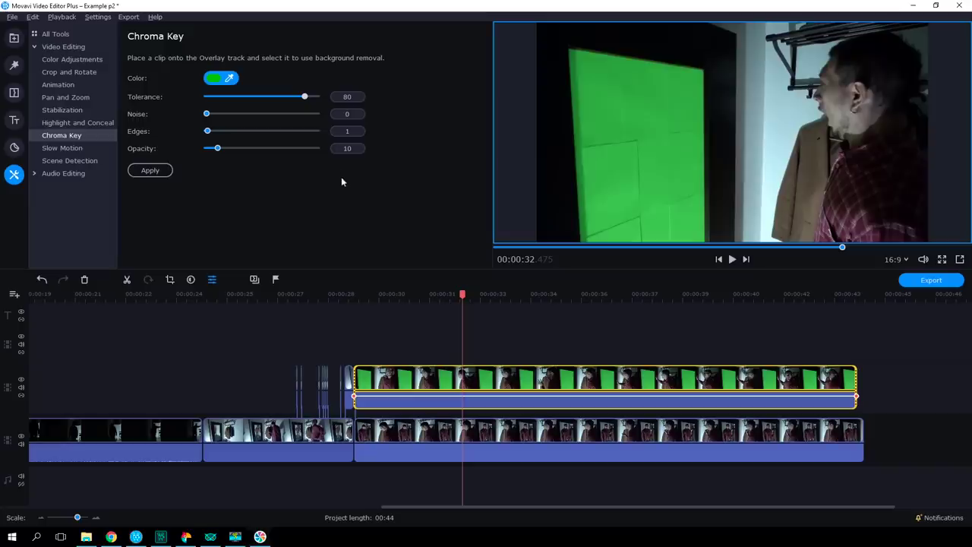
click(630, 154)
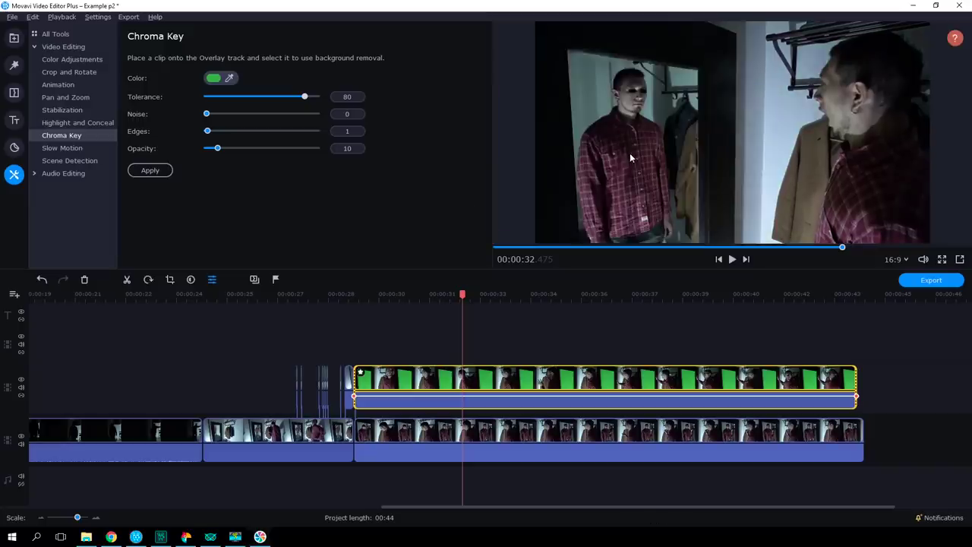
drag(305, 100, 262, 106)
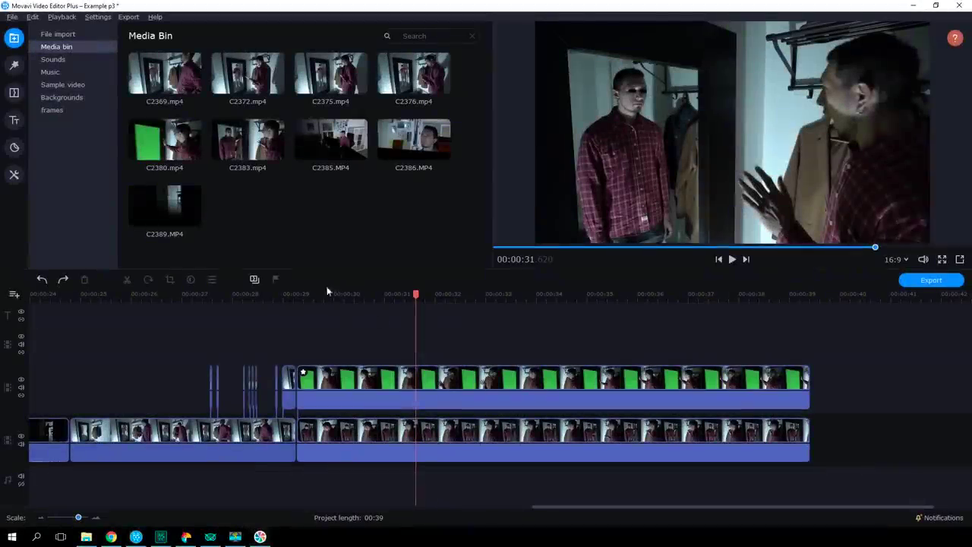
- Overlay the Flies and Fog effects from the frames collection on the mirror scene, starting at about 31.6 s
click(54, 111)
drag(155, 102, 417, 411)
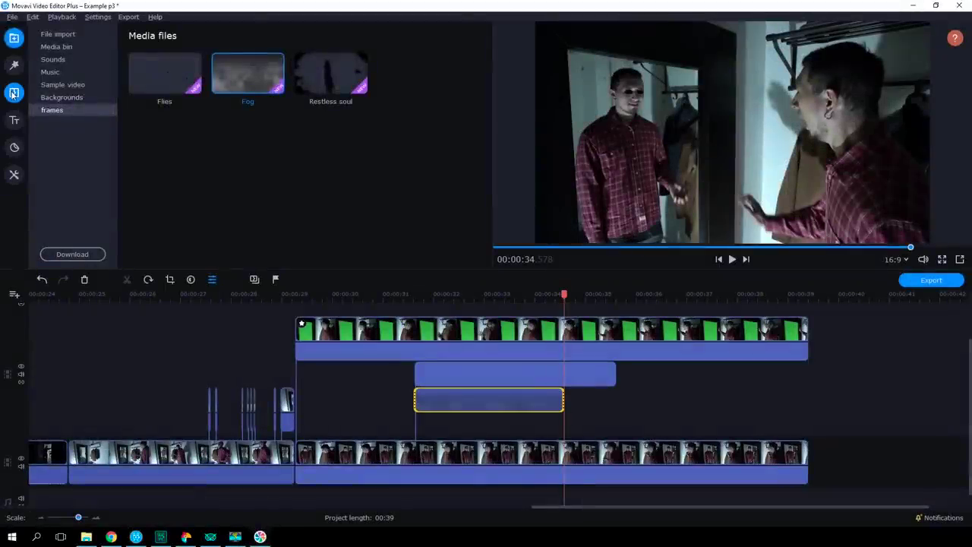
- Add the Shadowy hands horror transition to a split in the main mirror clip at about 31.6 s and preview it
click(13, 94)
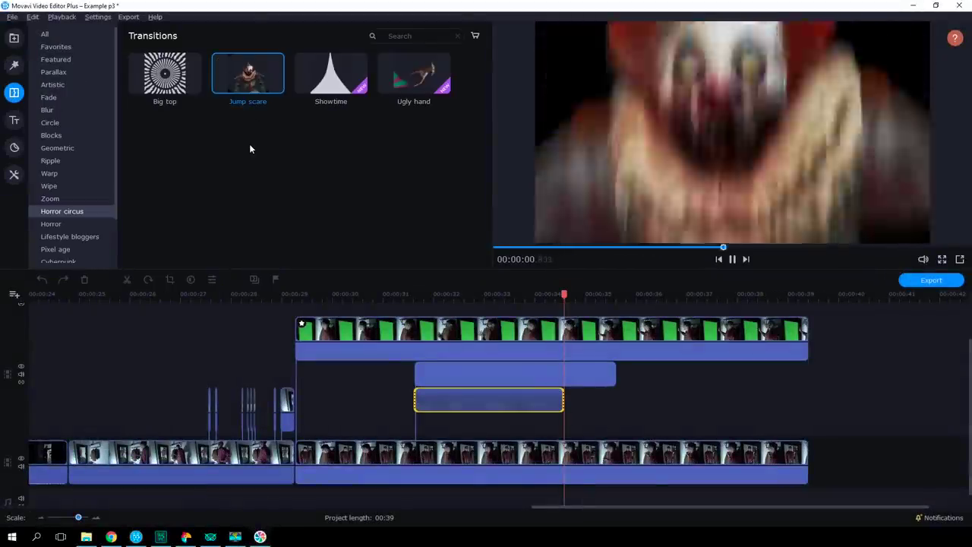
click(76, 224)
click(235, 91)
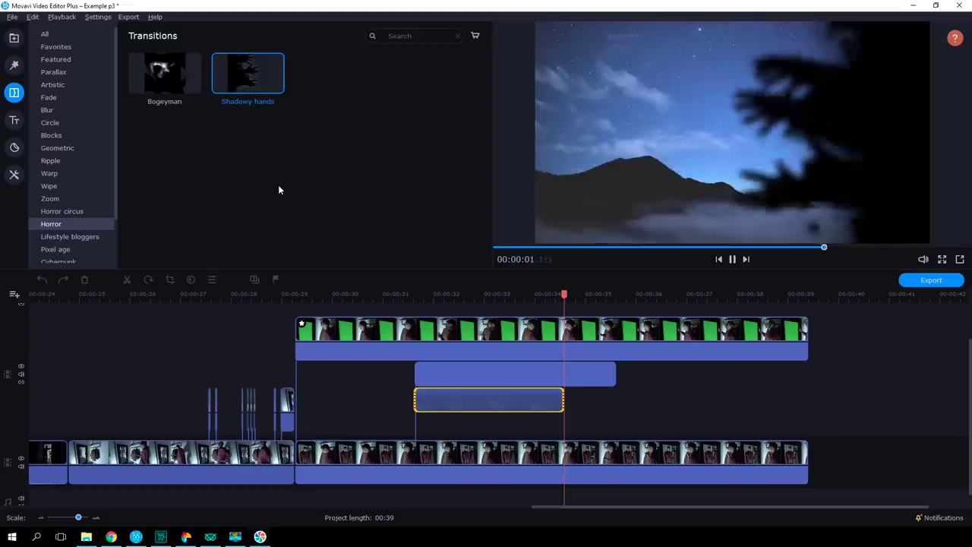
click(371, 456)
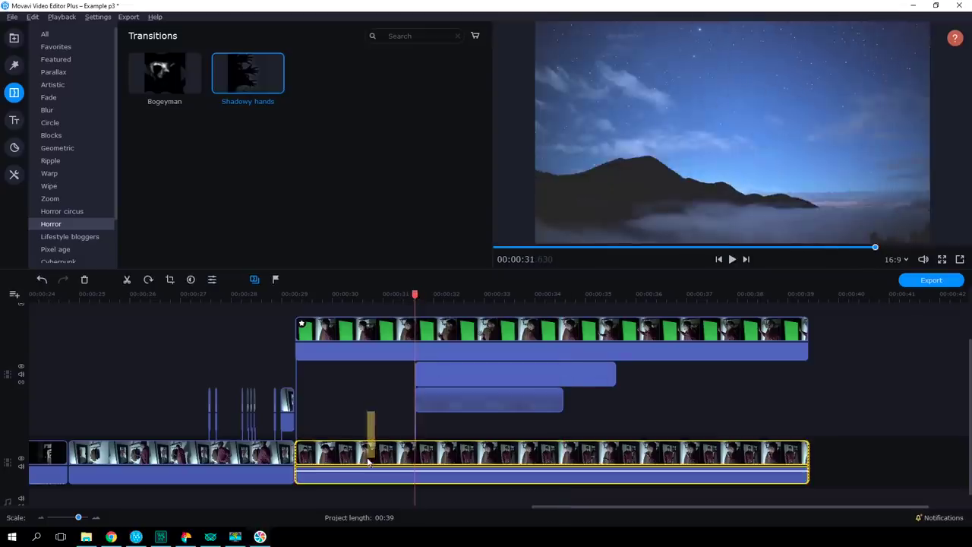
drag(248, 72, 376, 459)
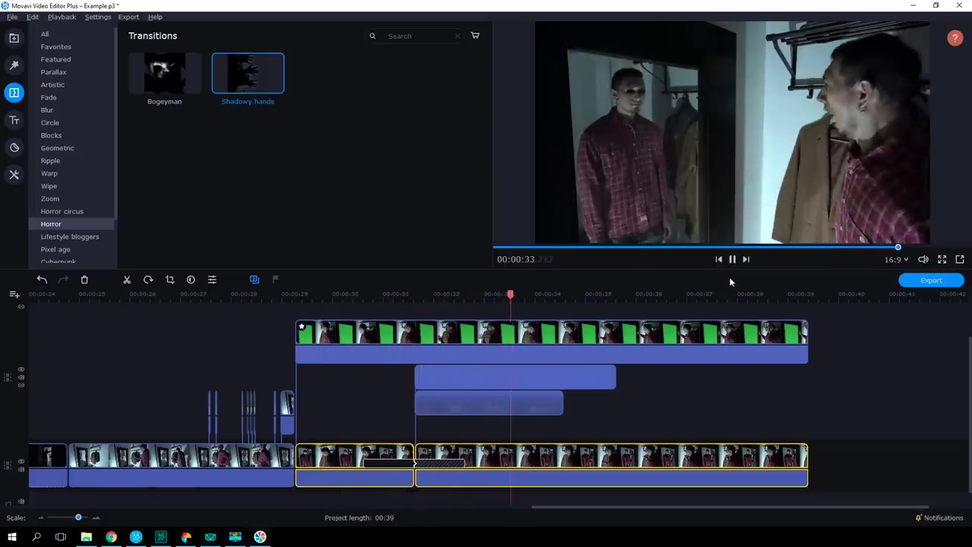
click(732, 259)
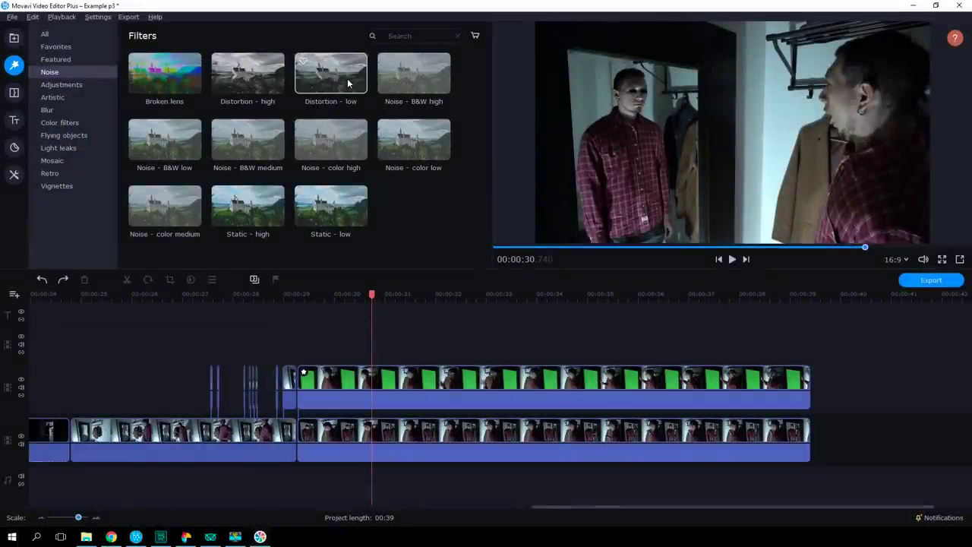
- Preview the Distortion - low and Broken lens filters and isolate the main mirror clip's section between about 30.7 and 31.8 s
click(348, 83)
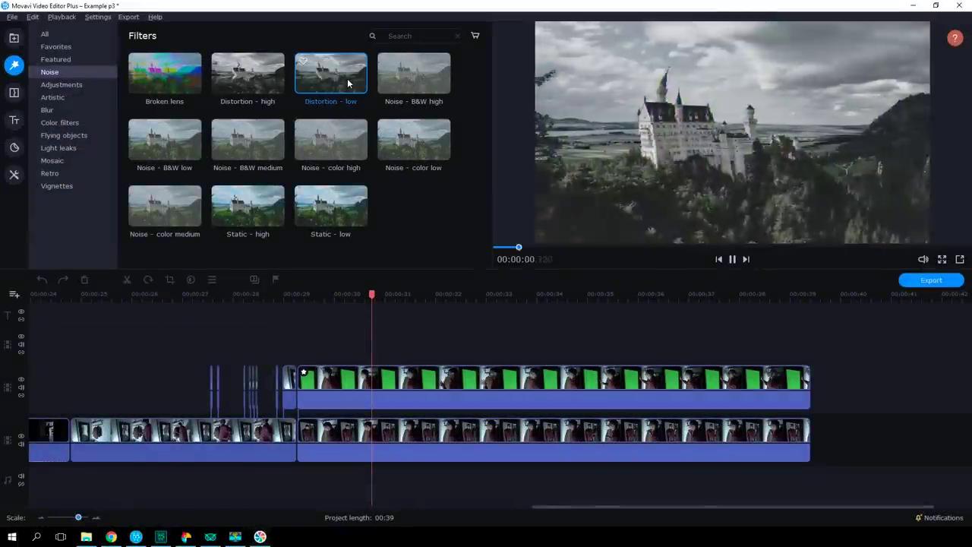
click(157, 77)
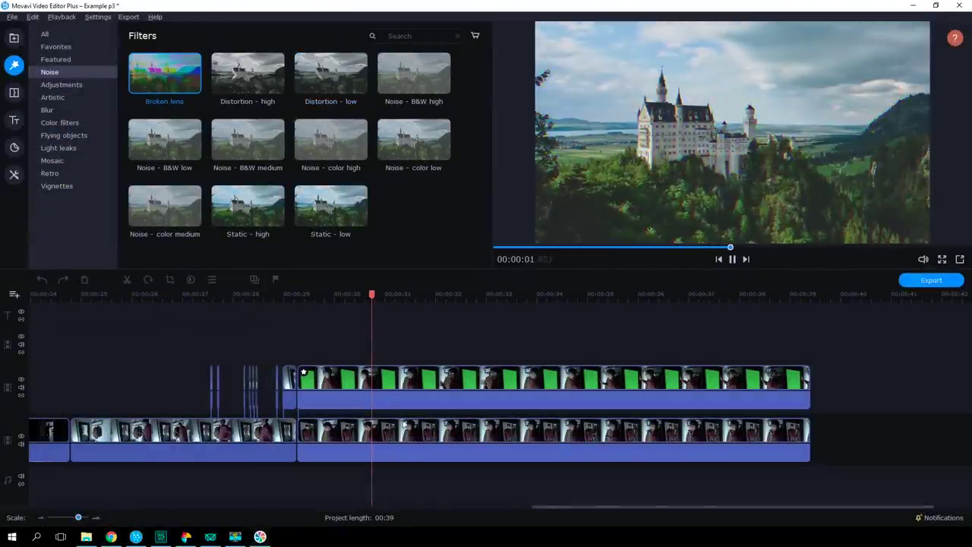
click(389, 438)
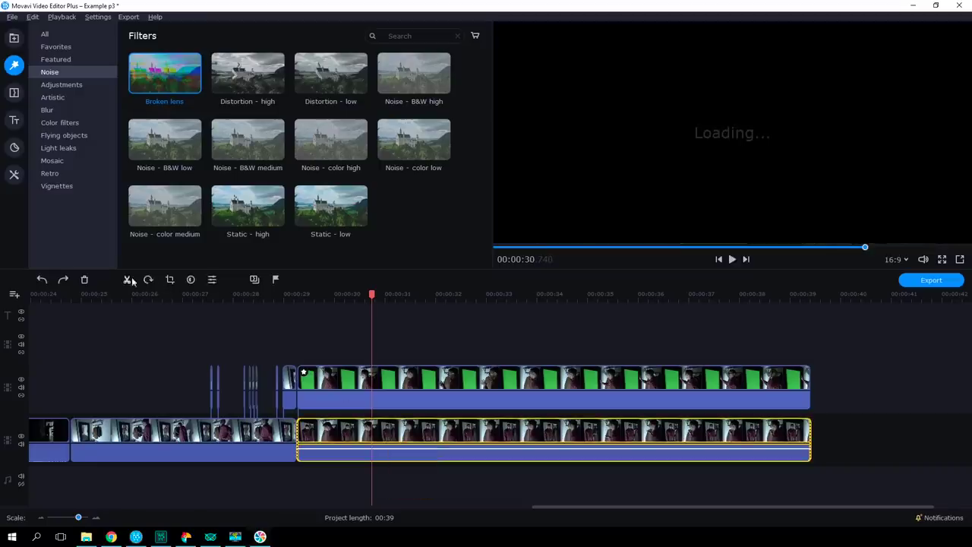
click(128, 281)
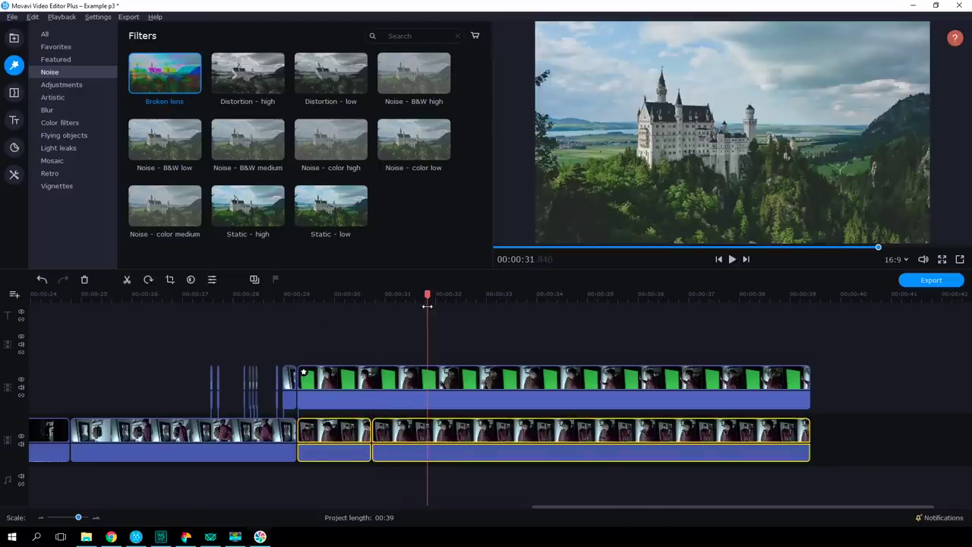
click(127, 280)
- Apply the Broken lens filter to the isolated short section and set its intensity to 10%
click(407, 437)
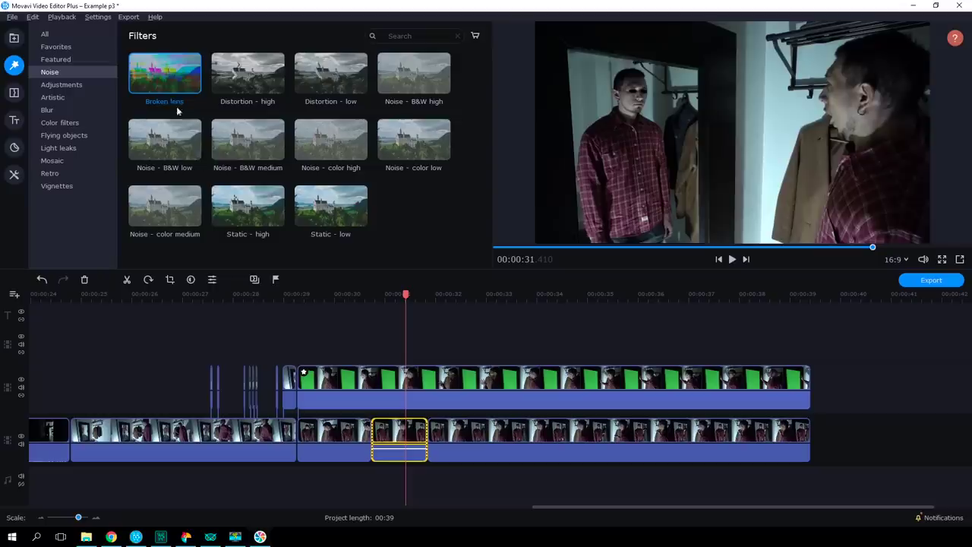
drag(387, 436, 386, 436)
click(379, 425)
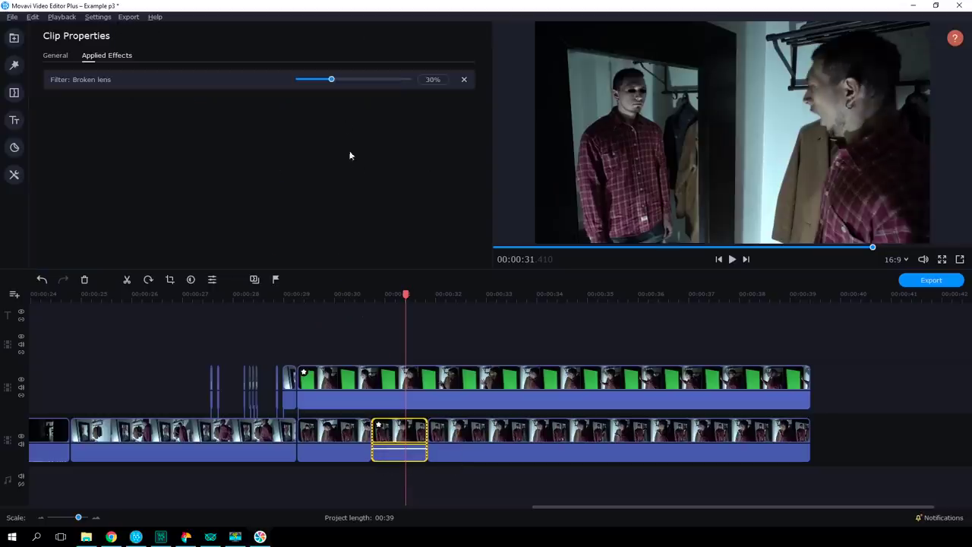
drag(309, 90, 310, 89)
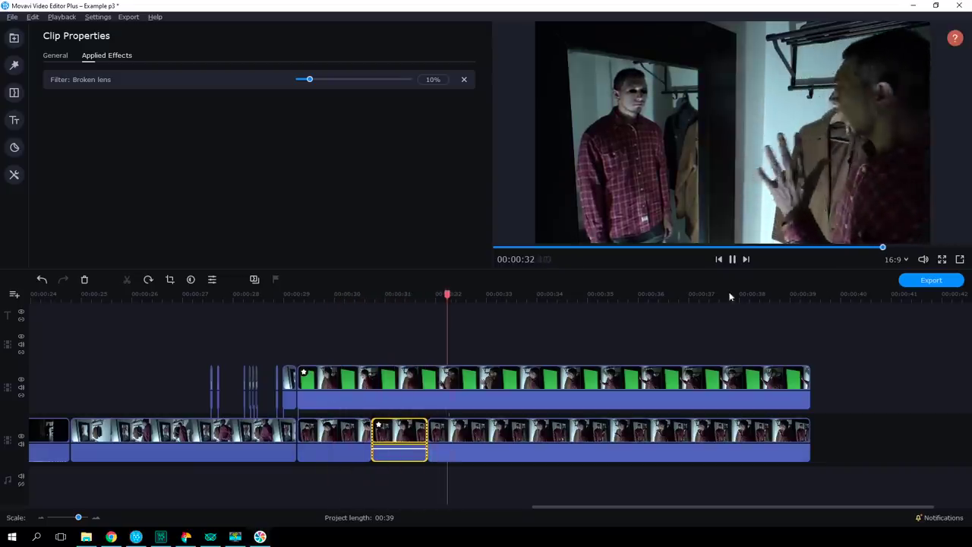
- Apply the artistic Vertigo filter to the last section of the main mirror clip and set its intensity to 35%
scroll(357, 113, down, 1)
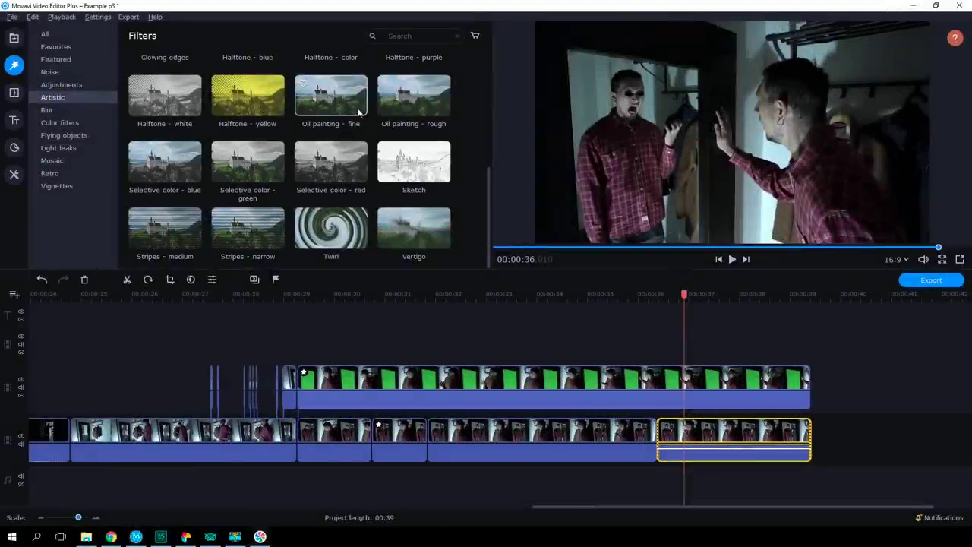
click(409, 235)
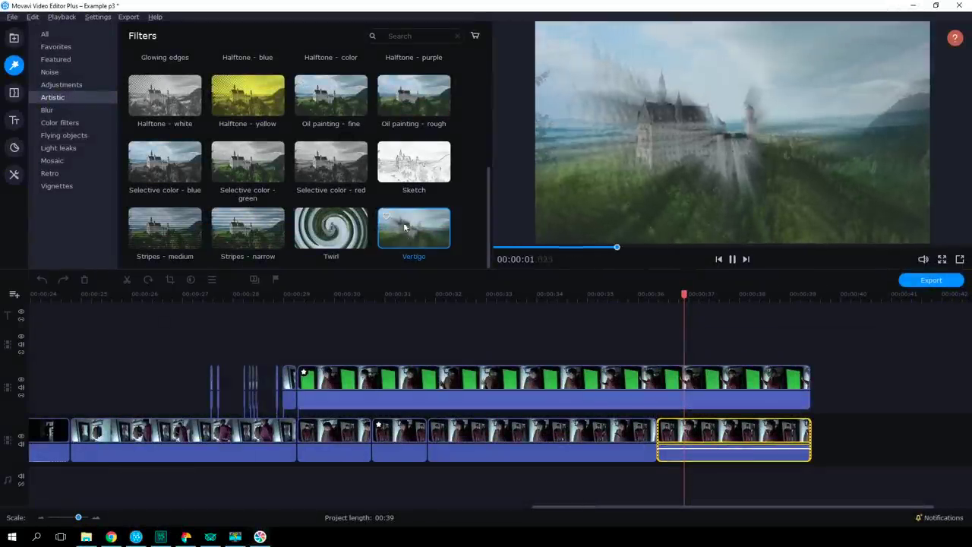
click(681, 433)
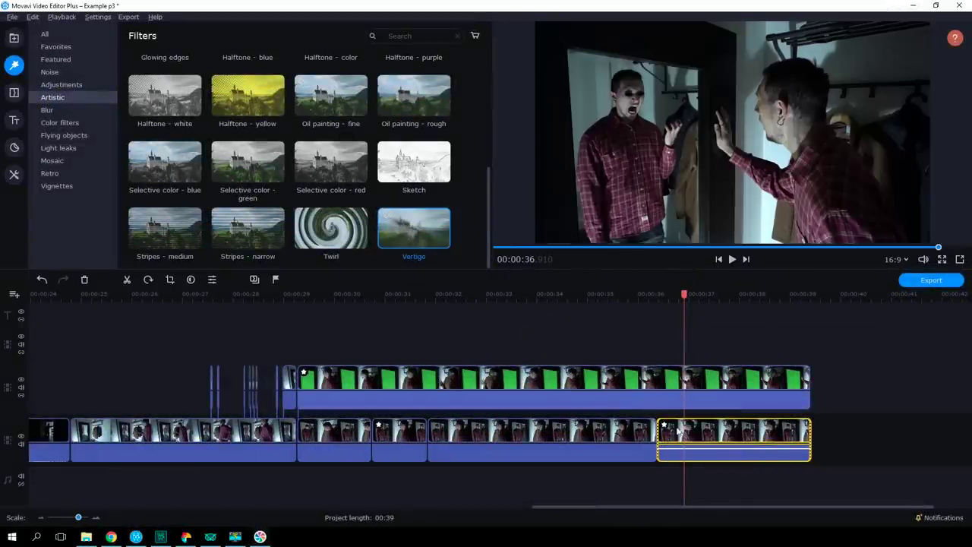
click(667, 430)
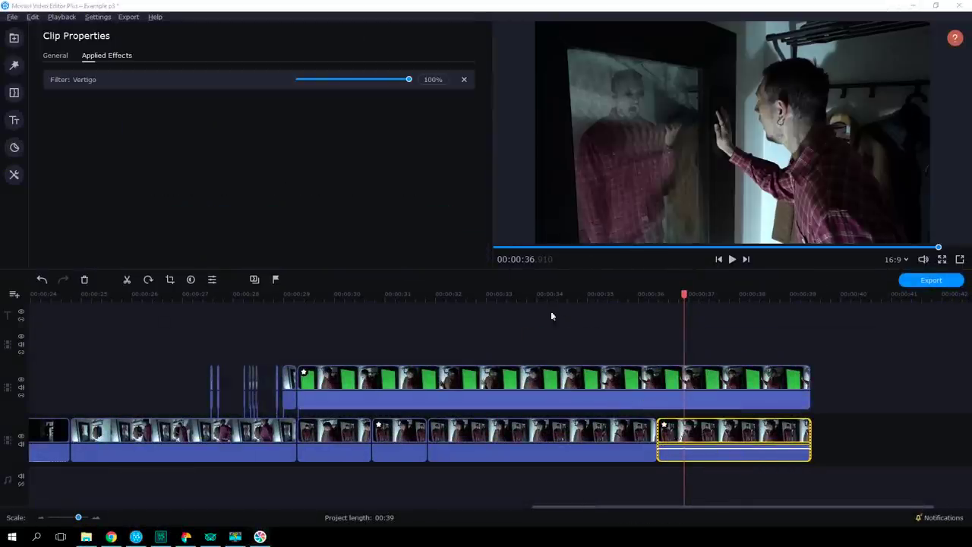
drag(377, 81, 336, 82)
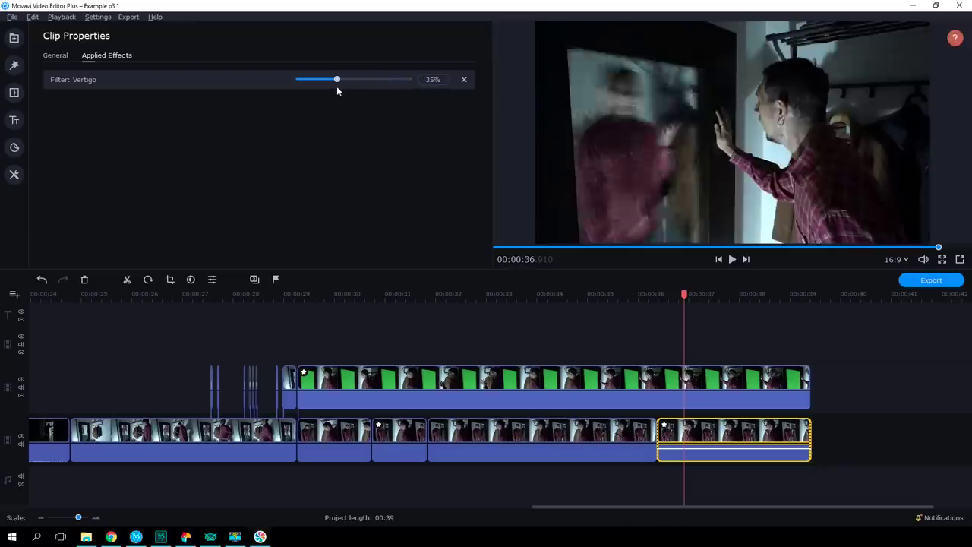
- Add a Flash transition before the Vertigo section, shorten its duration, and preview the result
click(13, 93)
drag(225, 137, 581, 391)
drag(639, 437, 642, 439)
double_click(642, 438)
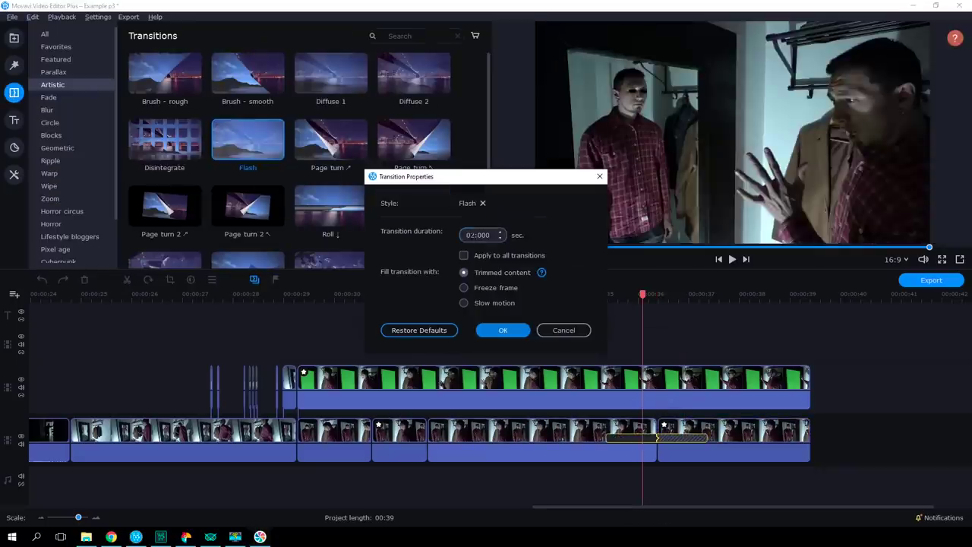
click(503, 330)
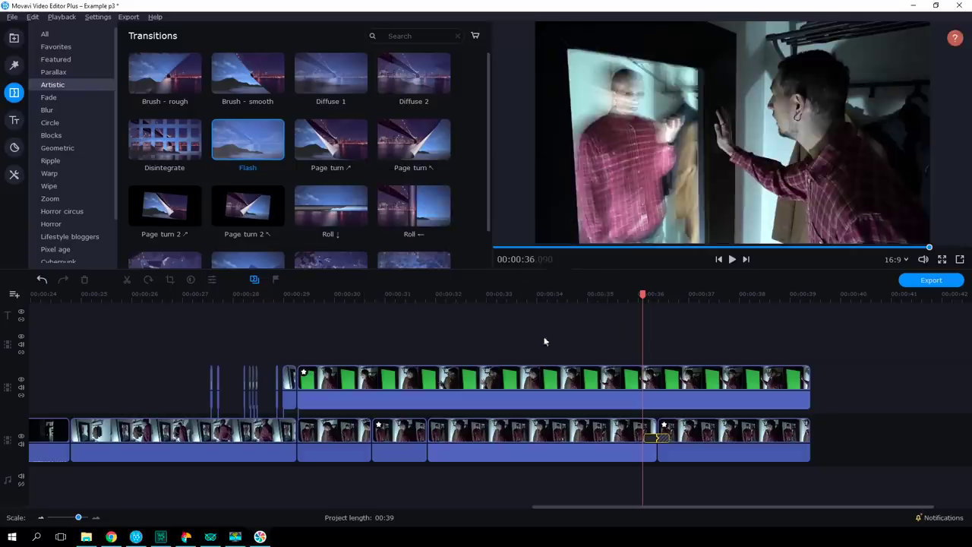
click(602, 297)
key(space)
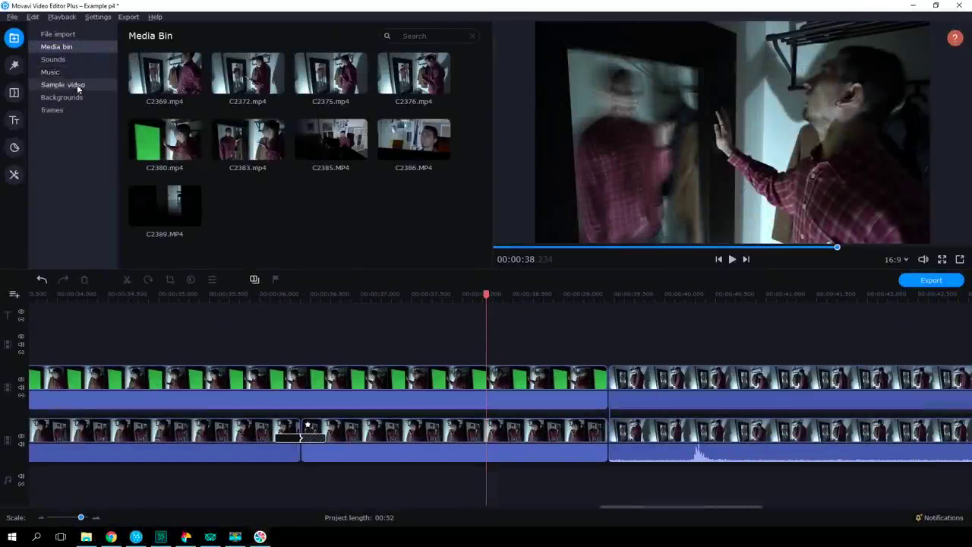
- Add the Black background above the green-screen overlay, split it at about 39.28 s and shorten the second part to about 1 s
click(75, 98)
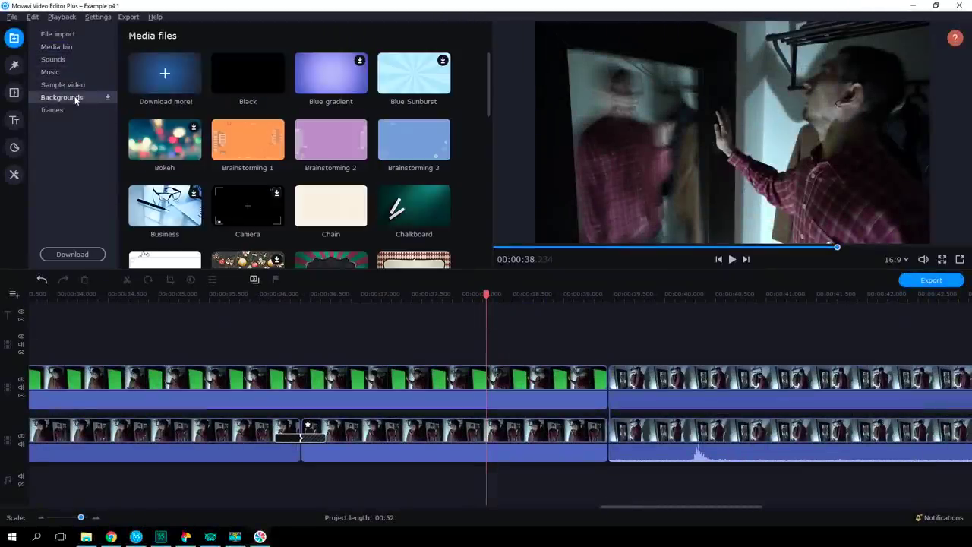
drag(396, 263, 450, 341)
click(594, 295)
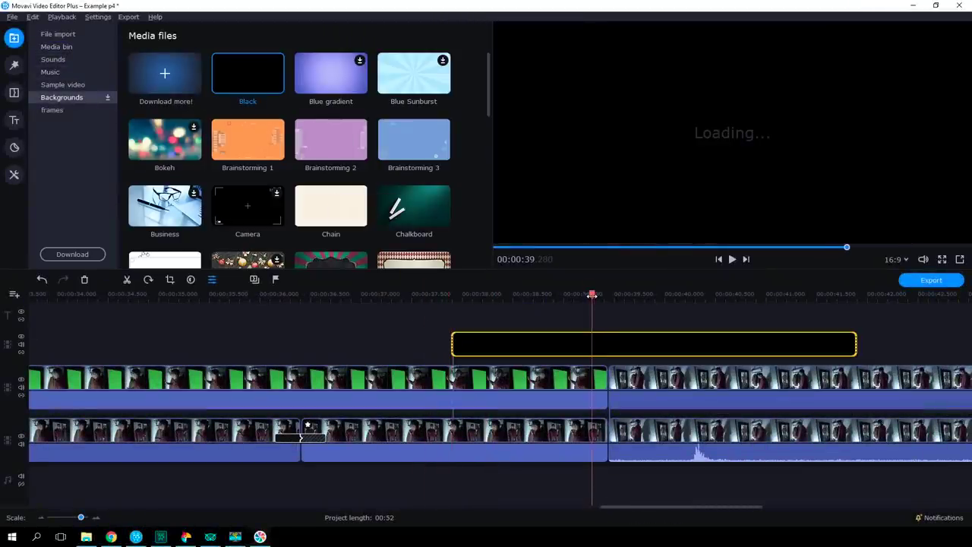
click(819, 344)
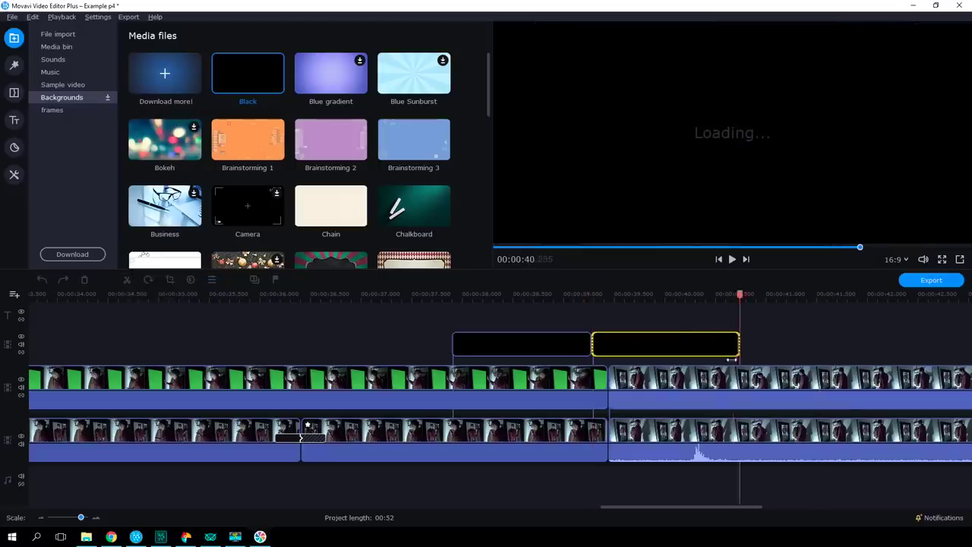
- Set the first black clip's opacity to 70% and cut it down to a sliver ending near 37.92 s
click(517, 342)
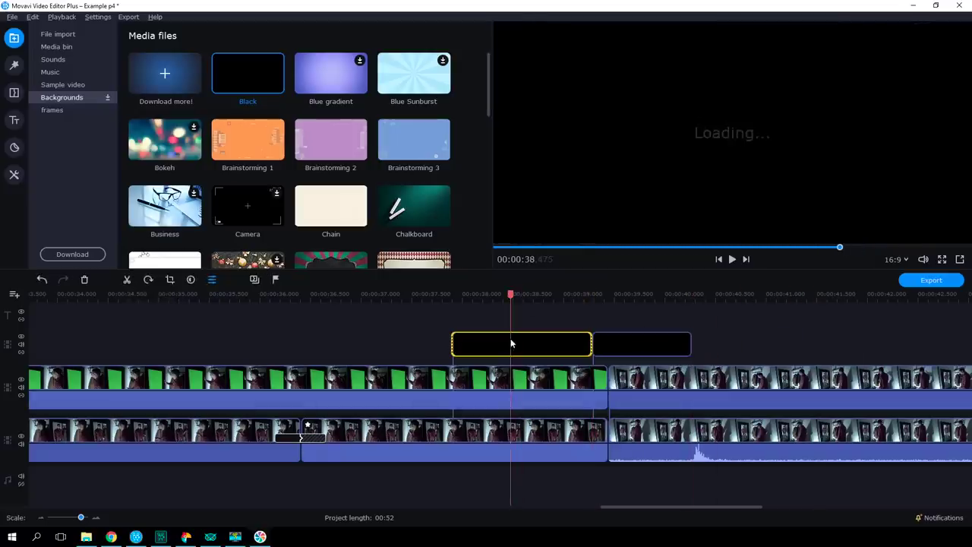
click(212, 279)
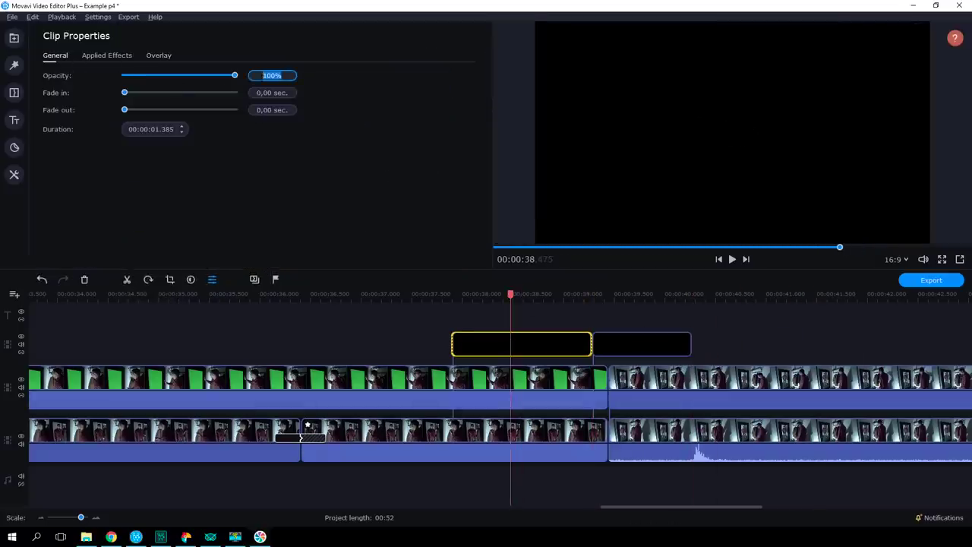
click(98, 518)
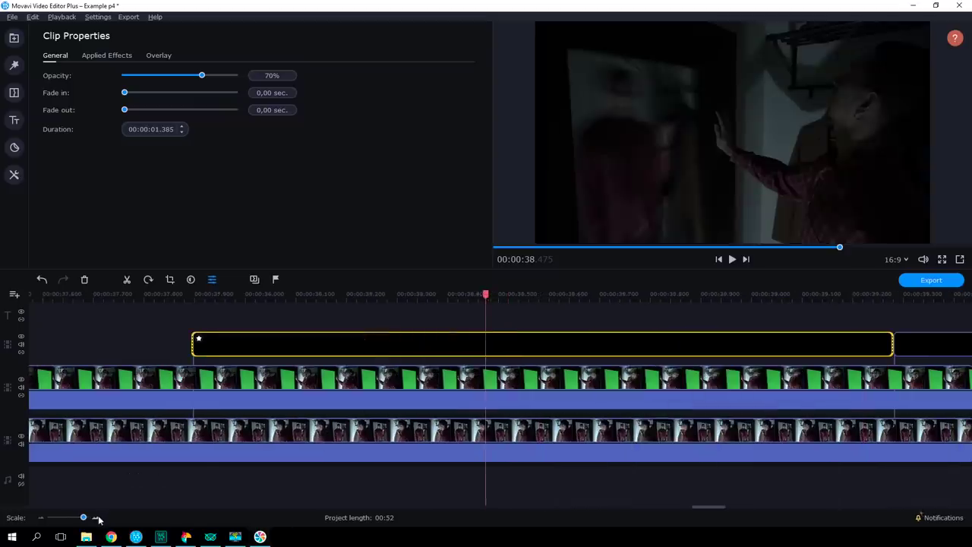
click(126, 280)
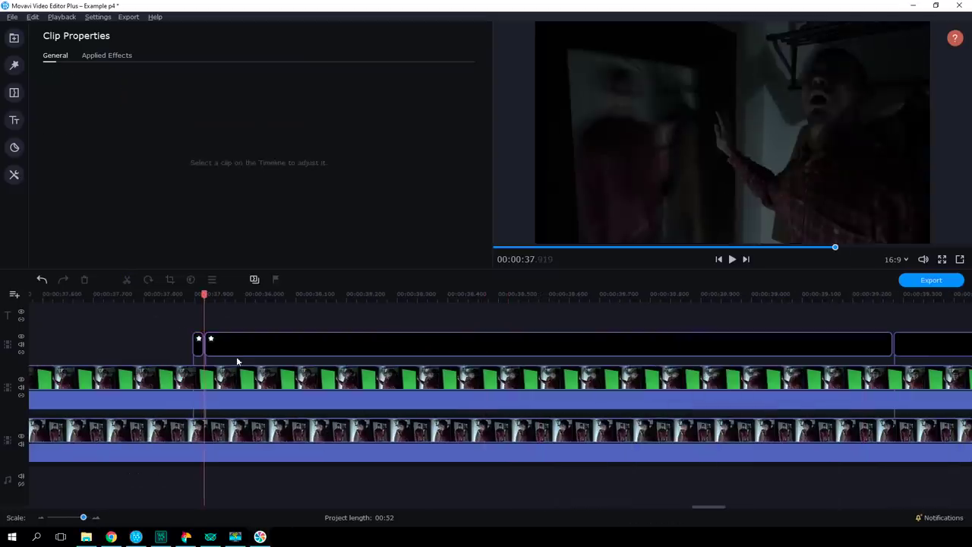
click(238, 353)
click(84, 280)
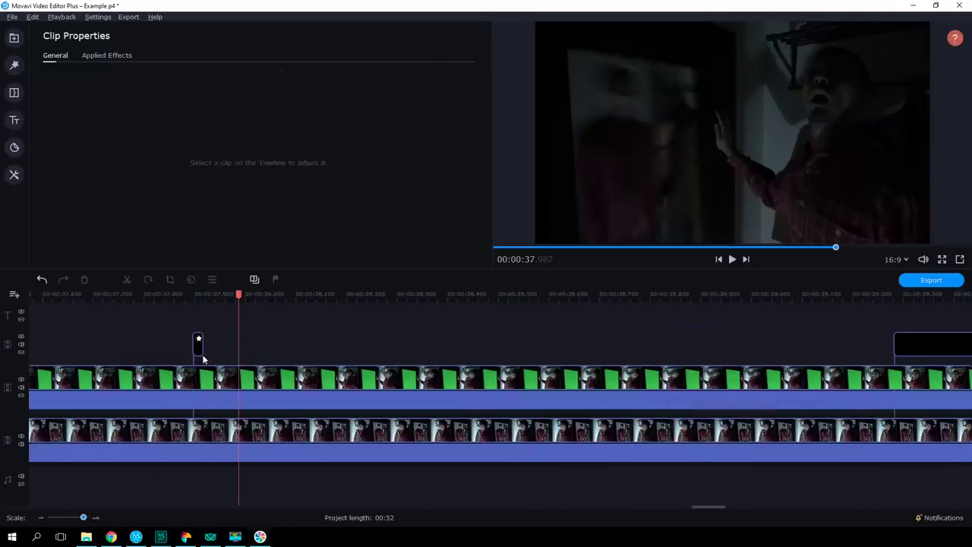
- Copy the black sliver and paste two duplicates of it at about 38.15 s and 38.23 s
click(199, 343)
right_click(198, 344)
click(226, 269)
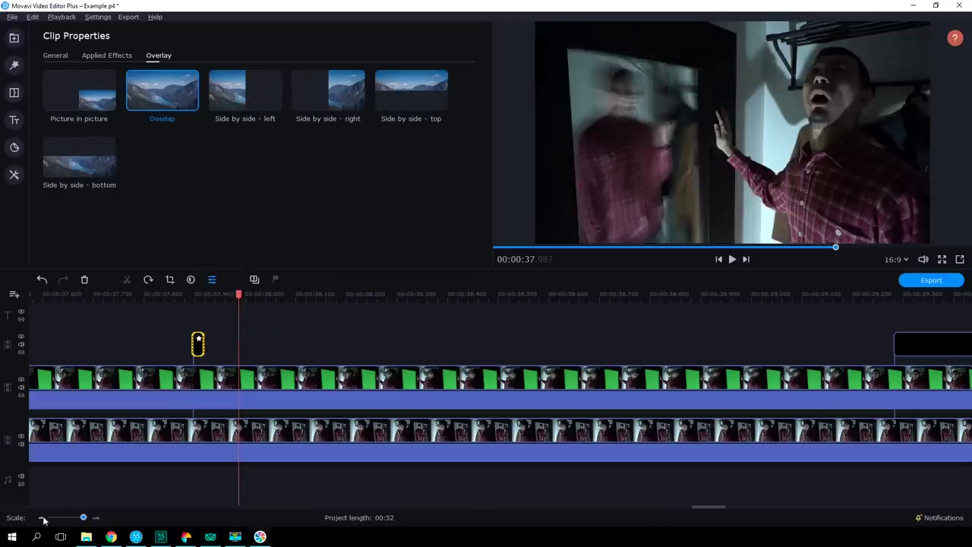
click(41, 518)
click(553, 388)
click(535, 299)
right_click(549, 348)
click(566, 393)
- Copy the two pasted black slivers together and paste the pair three times between about 38.7 and 39.2 s
drag(512, 318, 542, 345)
right_click(538, 344)
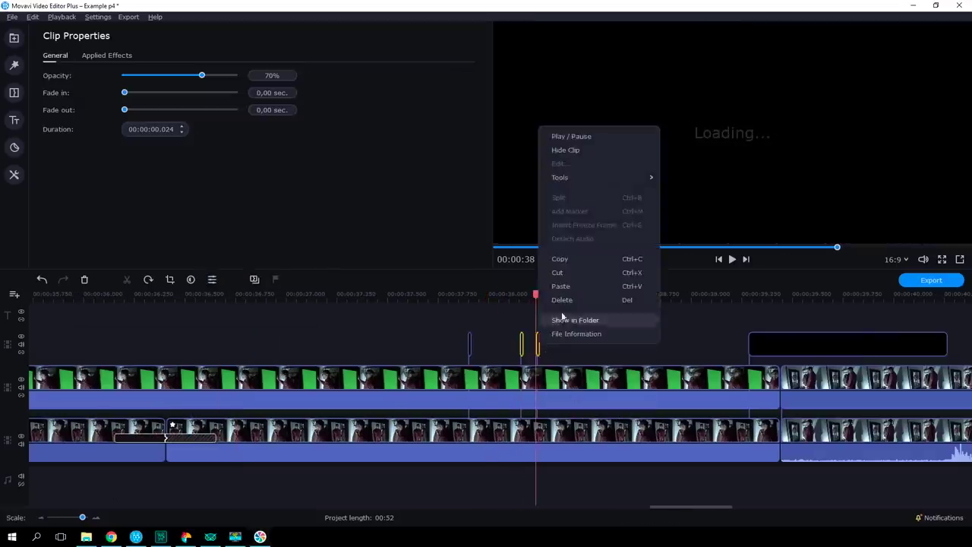
click(569, 261)
click(629, 293)
right_click(641, 340)
click(663, 383)
click(663, 295)
right_click(661, 339)
click(678, 382)
click(693, 295)
click(698, 294)
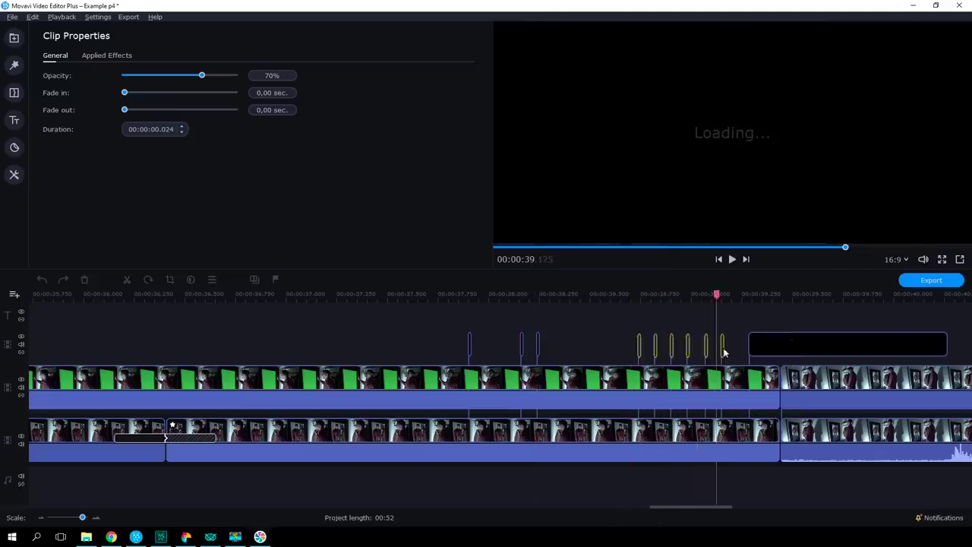
- Play back the flickering black section through the blackout and into the following clip
click(638, 294)
click(41, 517)
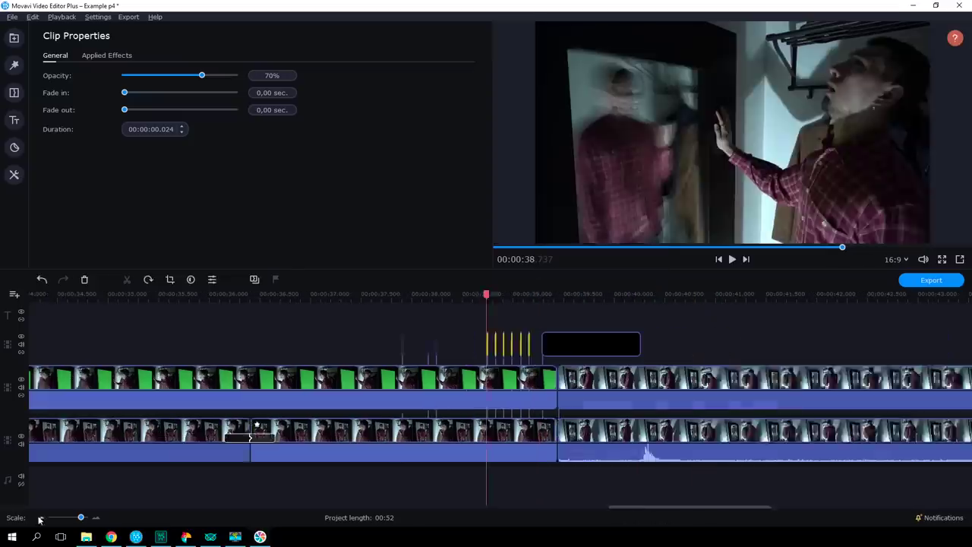
click(41, 517)
click(388, 295)
key(space)
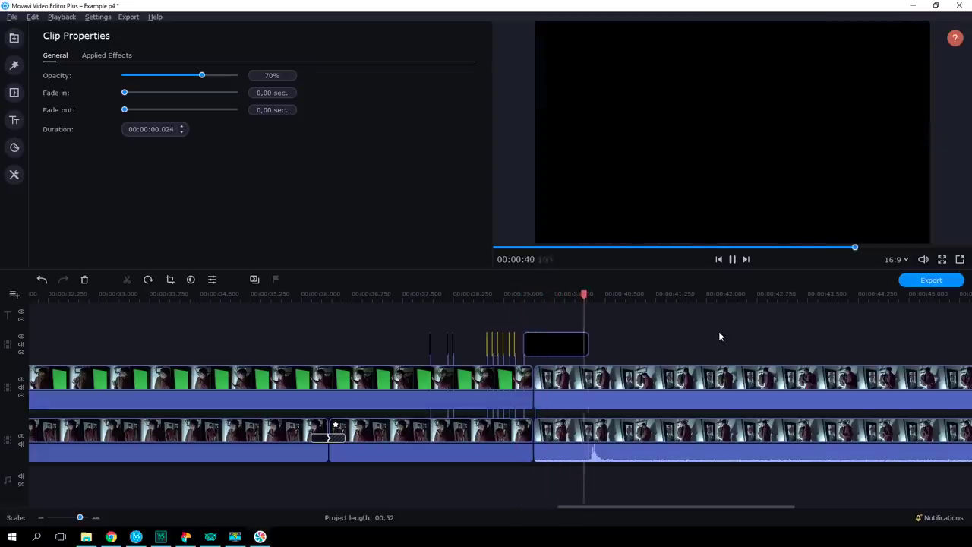
click(733, 259)
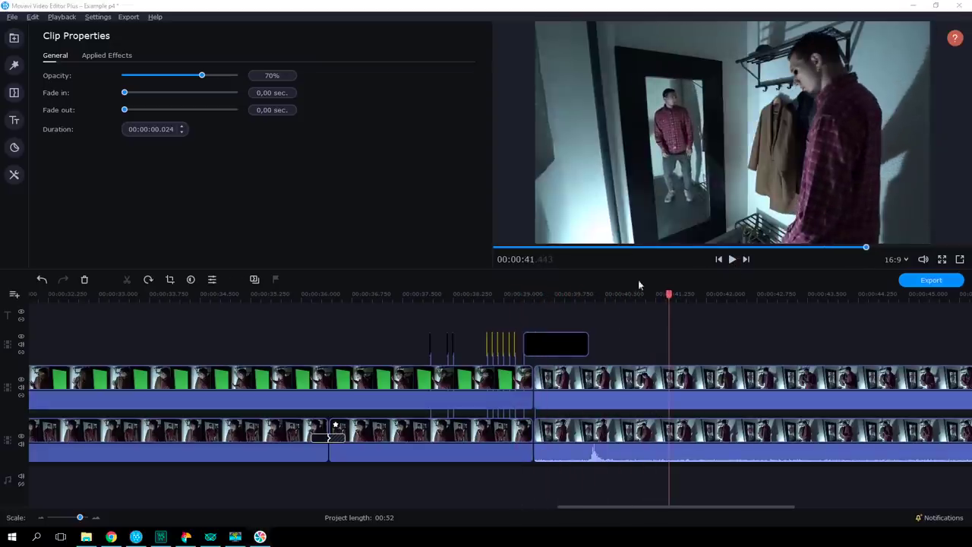
- Split the green-screen overlay clip at 36.15 s, where the Flash transition on the main track begins
drag(334, 296, 311, 300)
click(293, 347)
click(291, 371)
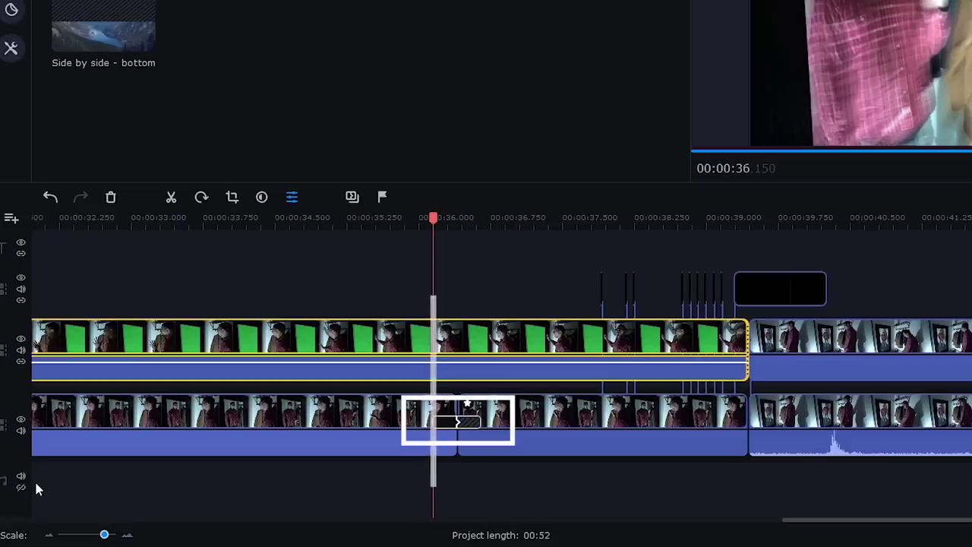
click(170, 197)
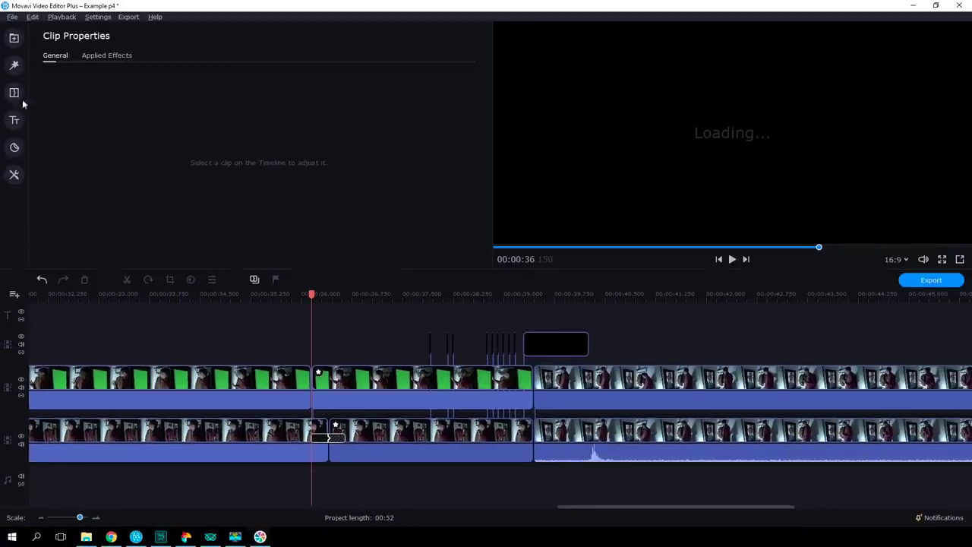
- Apply the artistic Camera shake filter to the second section of the green-screen overlay and check its applied effects
click(14, 66)
click(53, 97)
drag(327, 84, 391, 433)
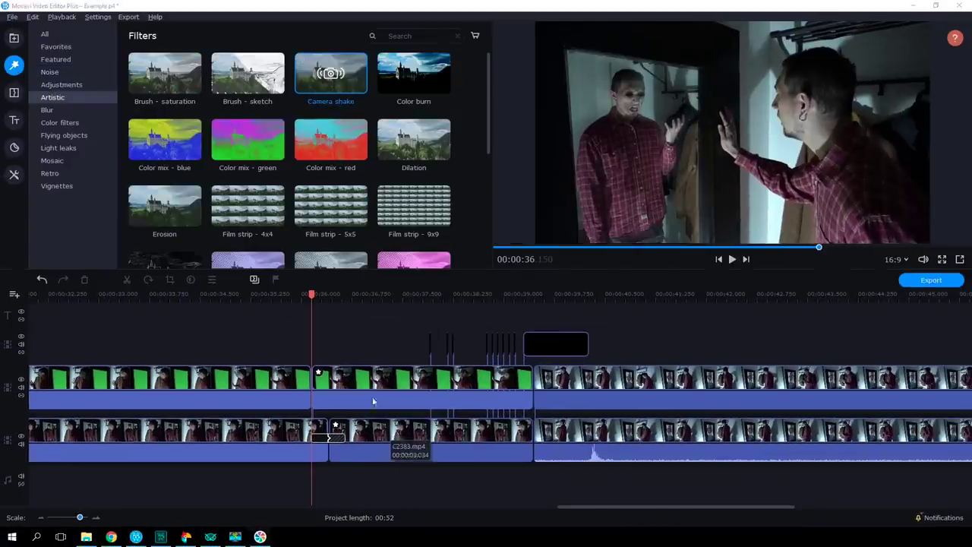
click(363, 383)
click(319, 372)
- Add the Noise - color low and Distortion - low filters to the same overlay section, setting both intensities to 25%
click(13, 65)
click(49, 72)
drag(414, 141, 383, 391)
drag(330, 74, 375, 394)
click(320, 374)
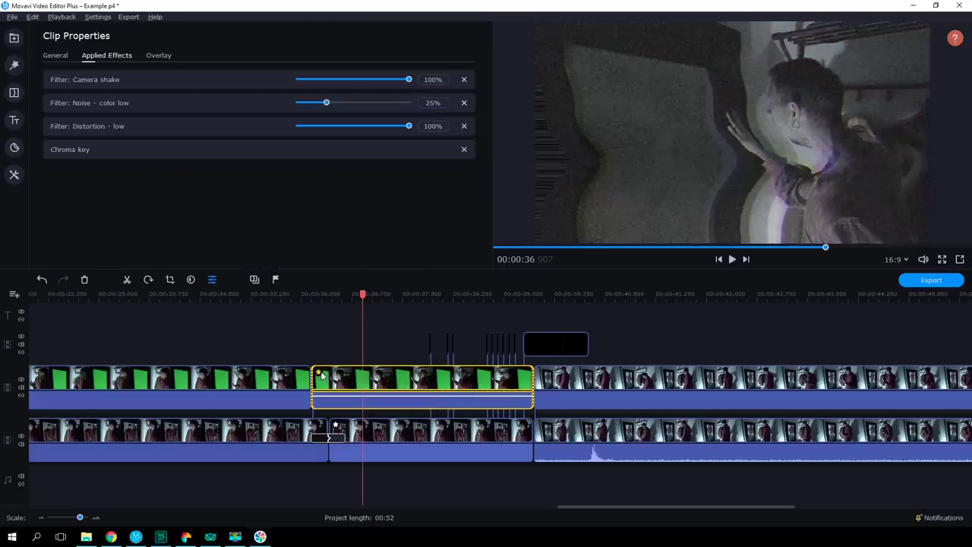
drag(420, 126, 448, 126)
text(25)
key(Return)
- Open the color adjustment tools for the Vertigo section of the main mirror clip
click(382, 431)
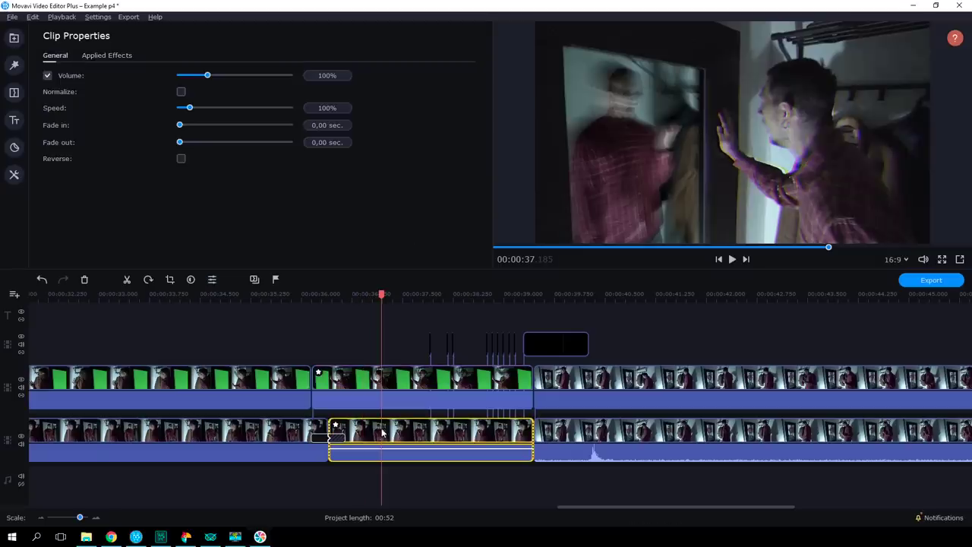
click(337, 426)
click(14, 175)
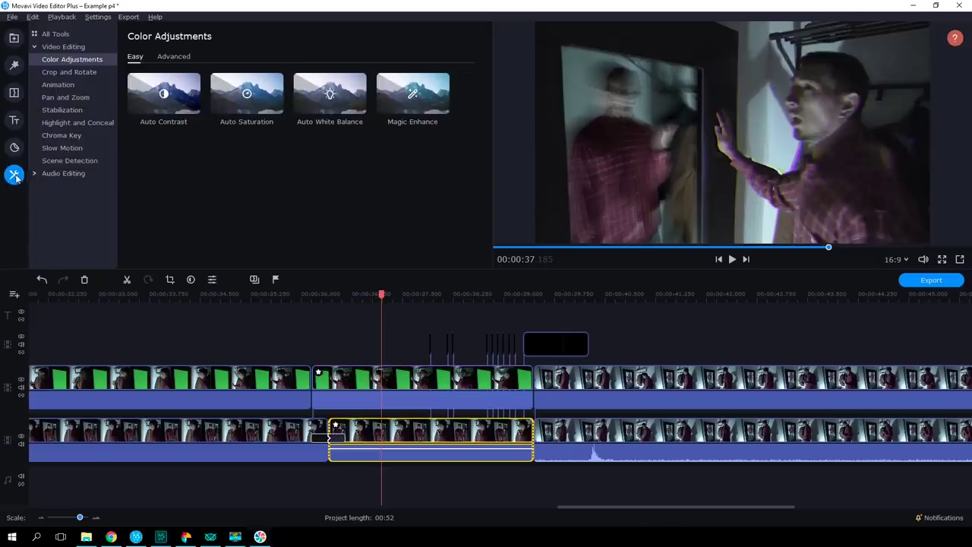